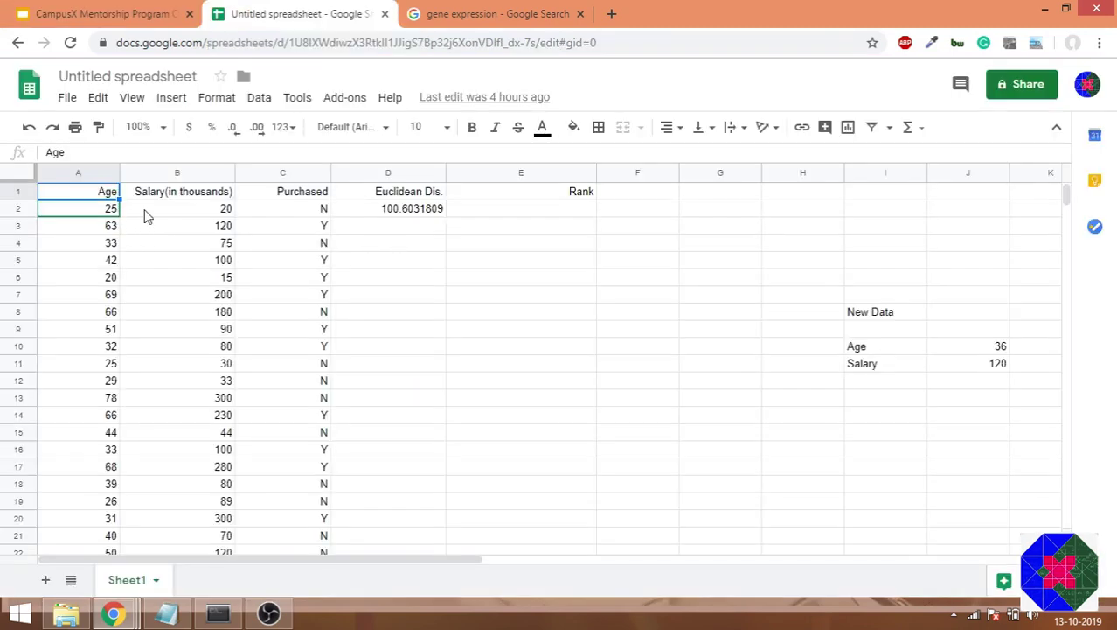
Examine the Age, Salary(in thousands) and Purchased headers and the records beneath them
{"action": "left_click", "coordinate": [142, 214]}
{"action": "left_click", "coordinate": [107, 213]}
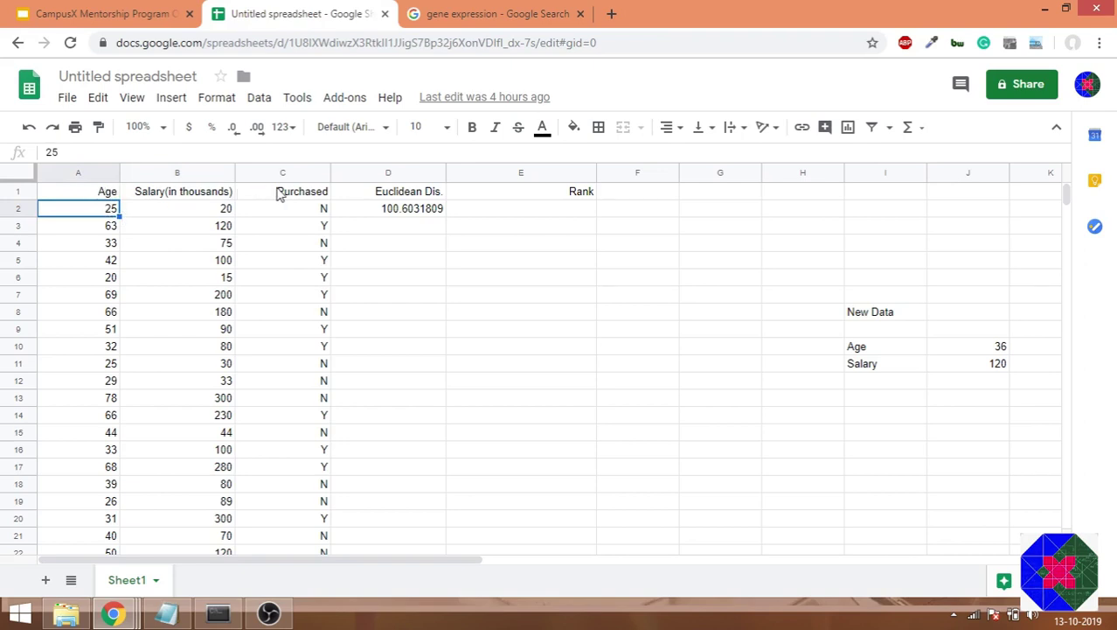
{"action": "left_click", "coordinate": [99, 198]}
{"action": "key", "text": "shift+Right"}
{"action": "key", "text": "shift+Right"}
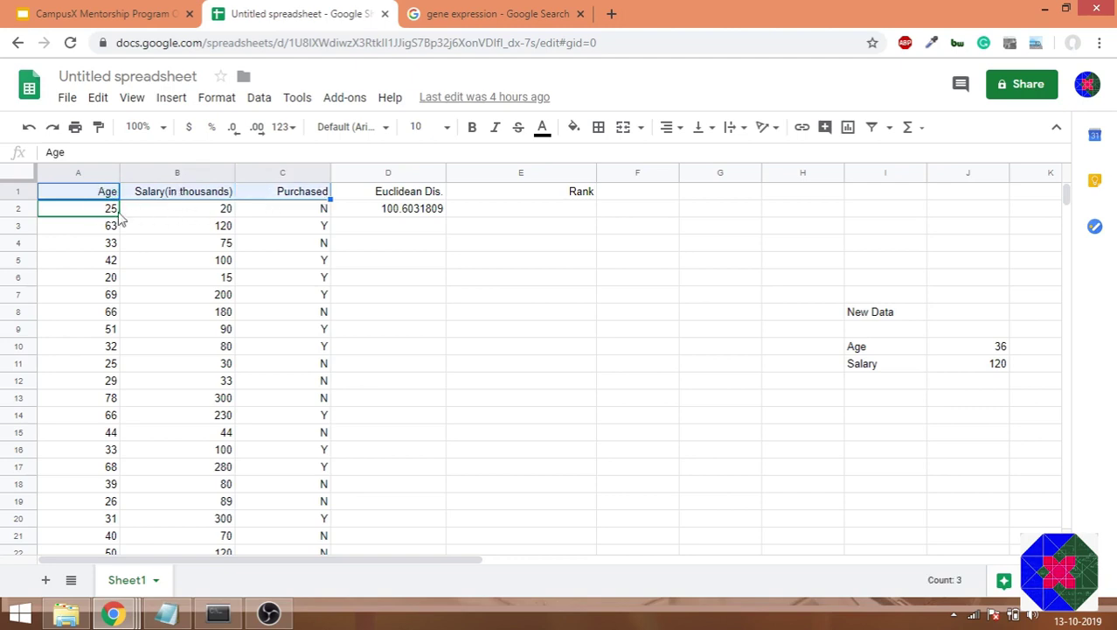
{"action": "key", "text": "Down"}
{"action": "key", "text": "Down"}
{"action": "key", "text": "Down"}
{"action": "key", "text": "Down"}
{"action": "key", "text": "Down"}
{"action": "key", "text": "Down"}
{"action": "key", "text": "Down"}
{"action": "key", "text": "Down"}
{"action": "key", "text": "Down"}
{"action": "key", "text": "Down"}
{"action": "key", "text": "Down"}
{"action": "key", "text": "Down"}
{"action": "key", "text": "Down"}
{"action": "key", "text": "Down"}
{"action": "key", "text": "Down"}
{"action": "key", "text": "Down"}
{"action": "key", "text": "Down"}
{"action": "key", "text": "Down"}
{"action": "key", "text": "Down"}
{"action": "key", "text": "Down"}
{"action": "key", "text": "Down"}
{"action": "key", "text": "Down"}
{"action": "key", "text": "Down"}
{"action": "key", "text": "Down"}
{"action": "key", "text": "Up"}
{"action": "key", "text": "Up"}
{"action": "key", "text": "Up"}
{"action": "key", "text": "Up"}
{"action": "key", "text": "Up"}
{"action": "key", "text": "Up"}
{"action": "key", "text": "Up"}
{"action": "key", "text": "Up"}
{"action": "key", "text": "Up"}
{"action": "key", "text": "Up"}
{"action": "key", "text": "Up"}
{"action": "key", "text": "Up"}
{"action": "key", "text": "Up"}
{"action": "key", "text": "Up"}
{"action": "key", "text": "Up"}
{"action": "key", "text": "Up"}
{"action": "key", "text": "Up"}
{"action": "key", "text": "Up"}
{"action": "key", "text": "Up"}
{"action": "key", "text": "Up"}
{"action": "key", "text": "Up"}
{"action": "key", "text": "Up"}
{"action": "key", "text": "Up"}
{"action": "key", "text": "Down"}
{"action": "key", "text": "Right"}
{"action": "key", "text": "Right"}
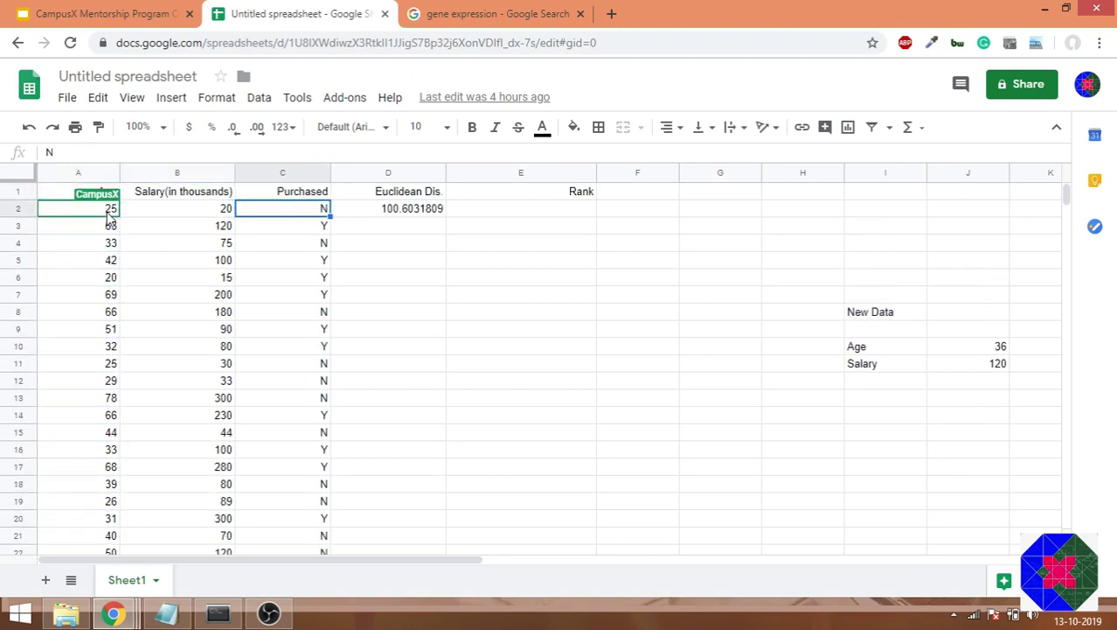
Review the Purchased labels down column C and the New Data block's age and salary
{"action": "key", "text": "Down"}
{"action": "key", "text": "Down"}
{"action": "key", "text": "Down"}
{"action": "key", "text": "Down"}
{"action": "key", "text": "Down"}
{"action": "key", "text": "Down"}
{"action": "key", "text": "Down"}
{"action": "key", "text": "Down"}
{"action": "key", "text": "Down"}
{"action": "key", "text": "Down"}
{"action": "key", "text": "Down"}
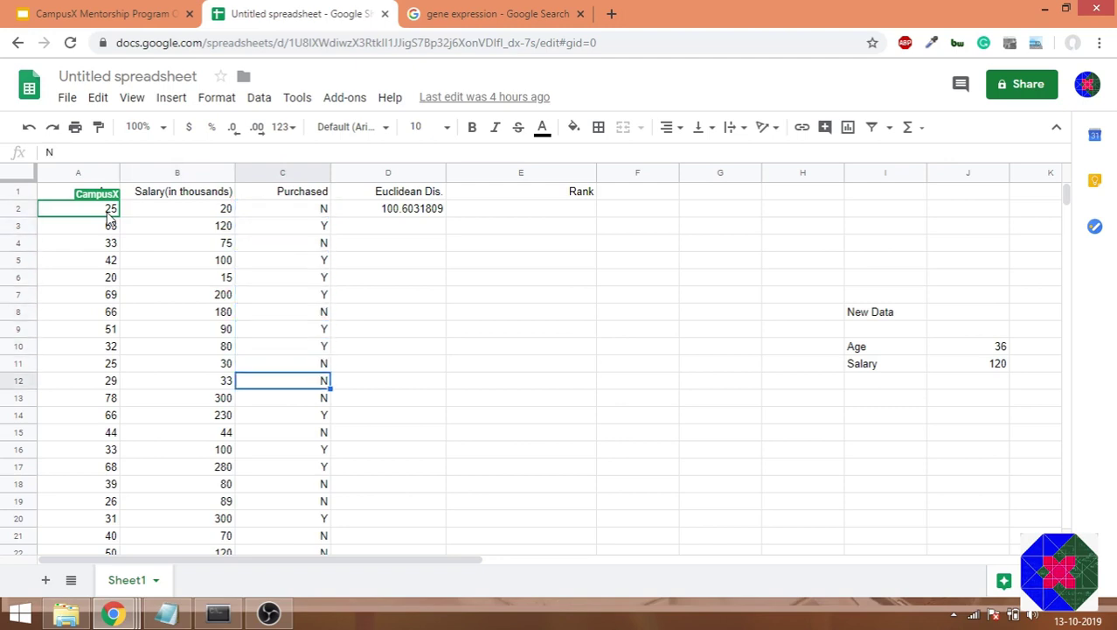
{"action": "key", "text": "Down"}
{"action": "key", "text": "Down"}
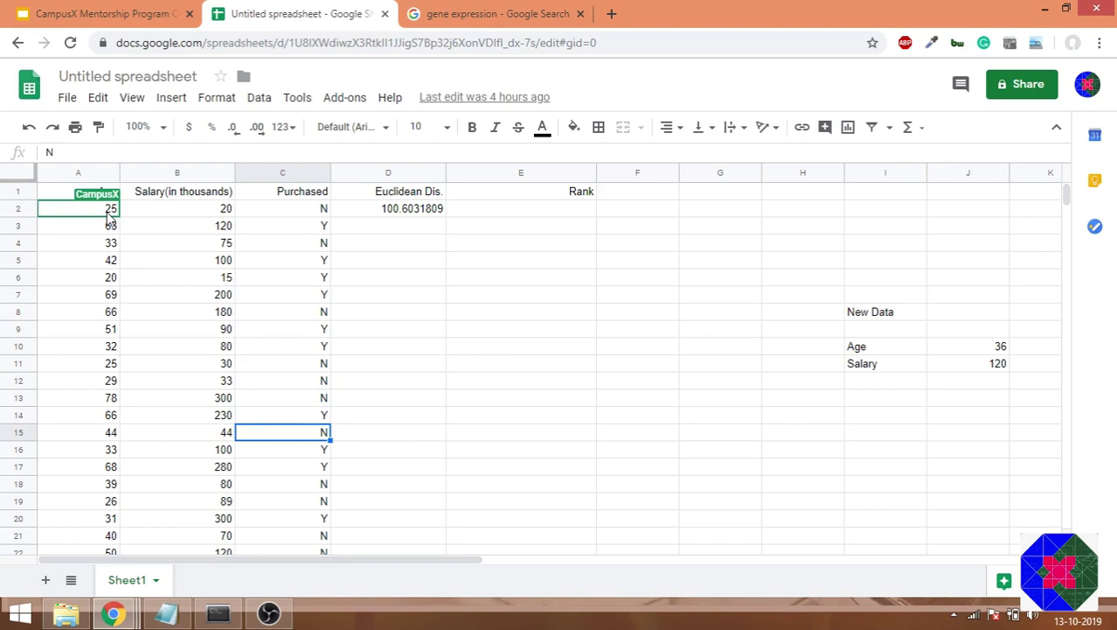
{"action": "left_click", "coordinate": [870, 320]}
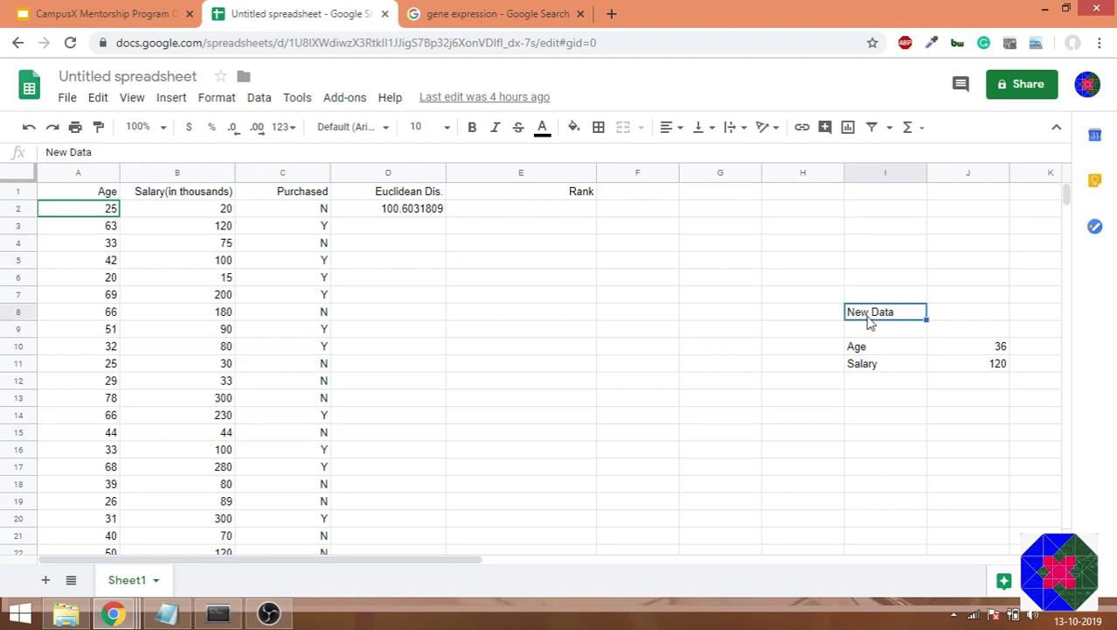
{"action": "left_click", "coordinate": [883, 350]}
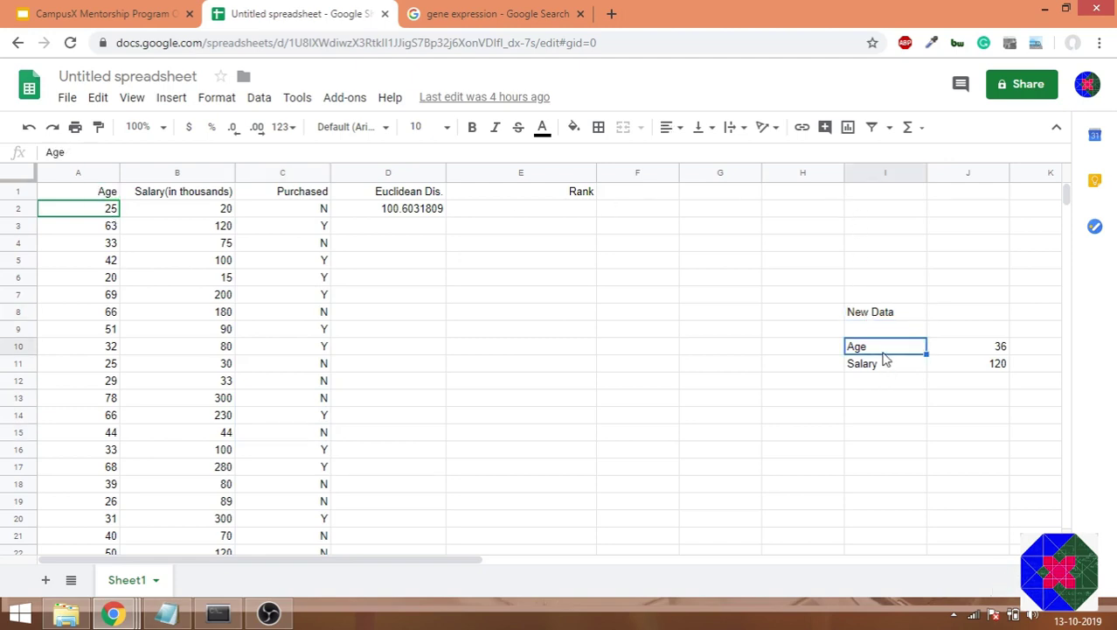
{"action": "key", "text": "shift+Right"}
{"action": "key", "text": "shift+Down"}
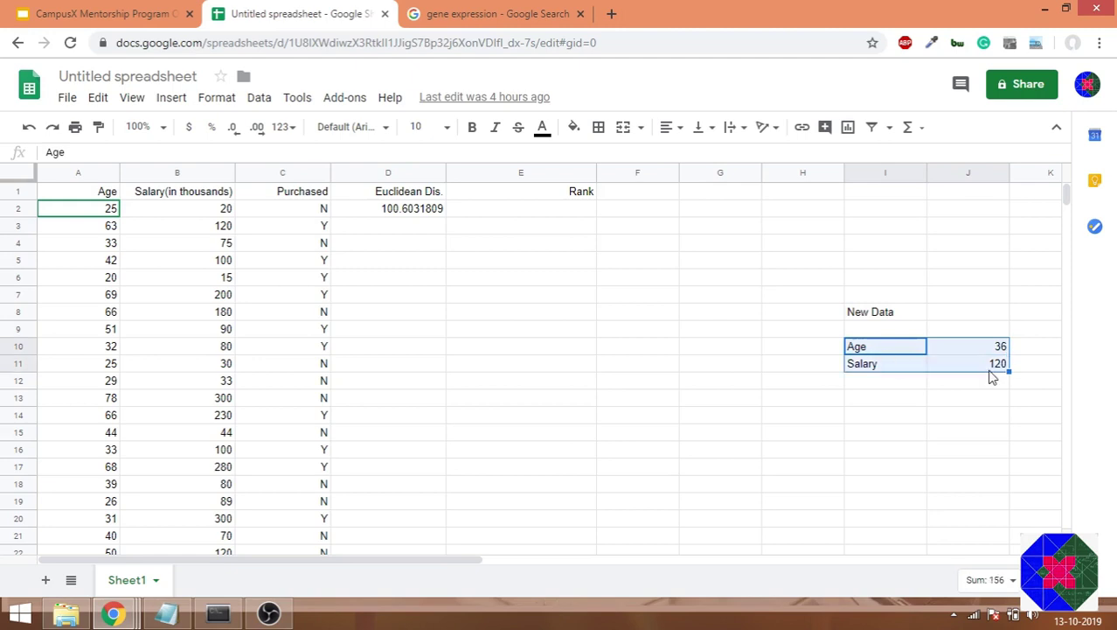
Add the label K in I5 with the value 3 beside it in J5
{"action": "left_click", "coordinate": [879, 263]}
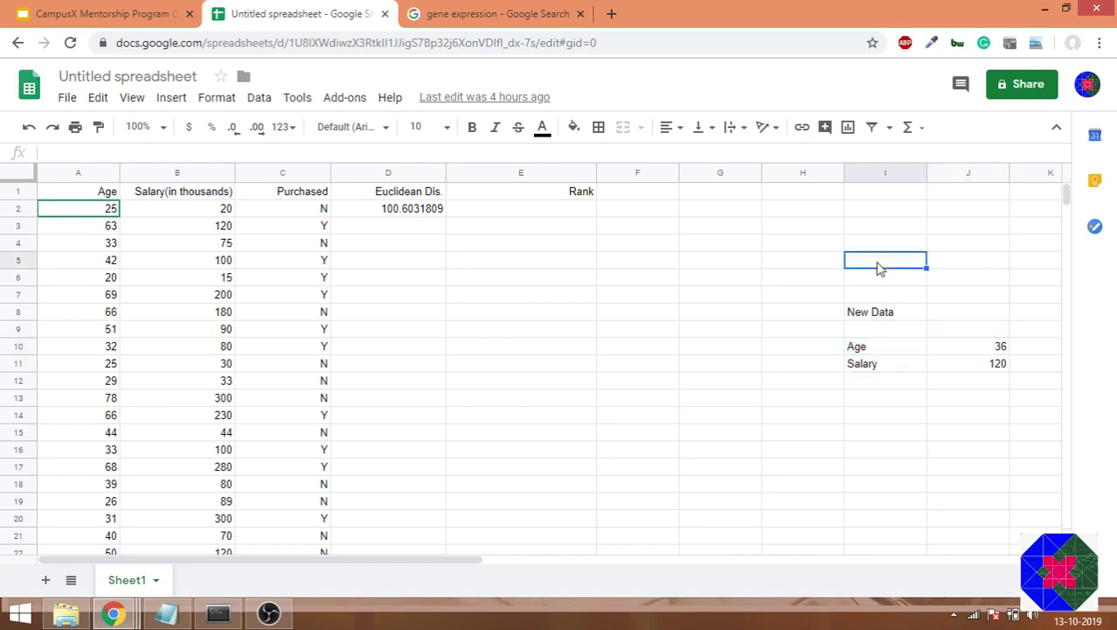
{"action": "type", "text": "K"}
{"action": "key", "text": "Tab"}
{"action": "type", "text": "3"}
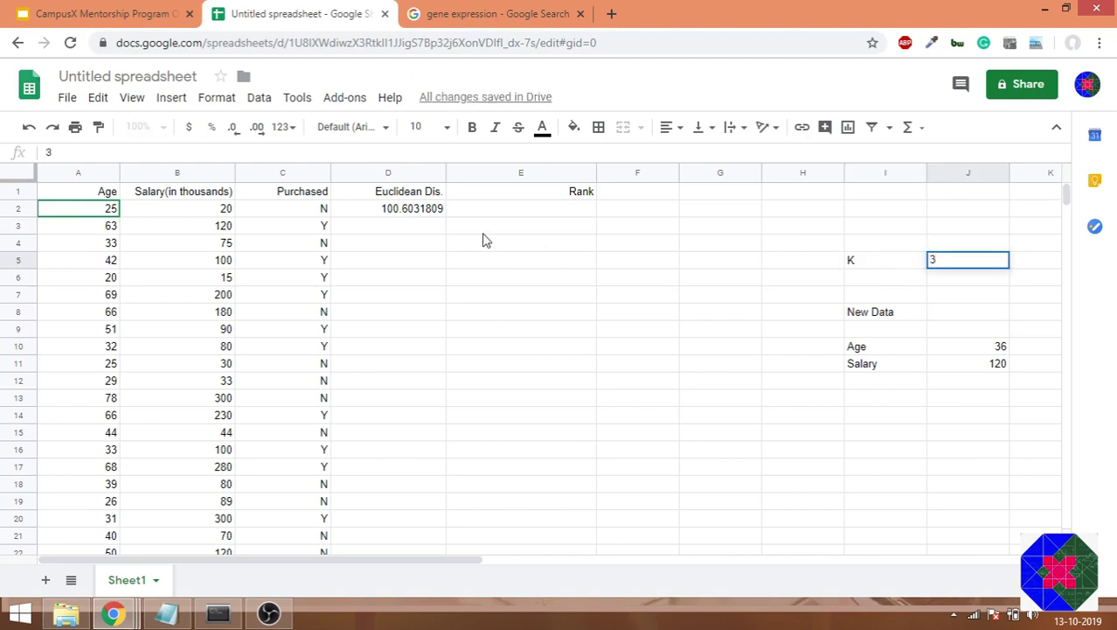
Fill the Euclidean distance formula from D2 down through D22, covering every record
{"action": "left_click", "coordinate": [408, 214]}
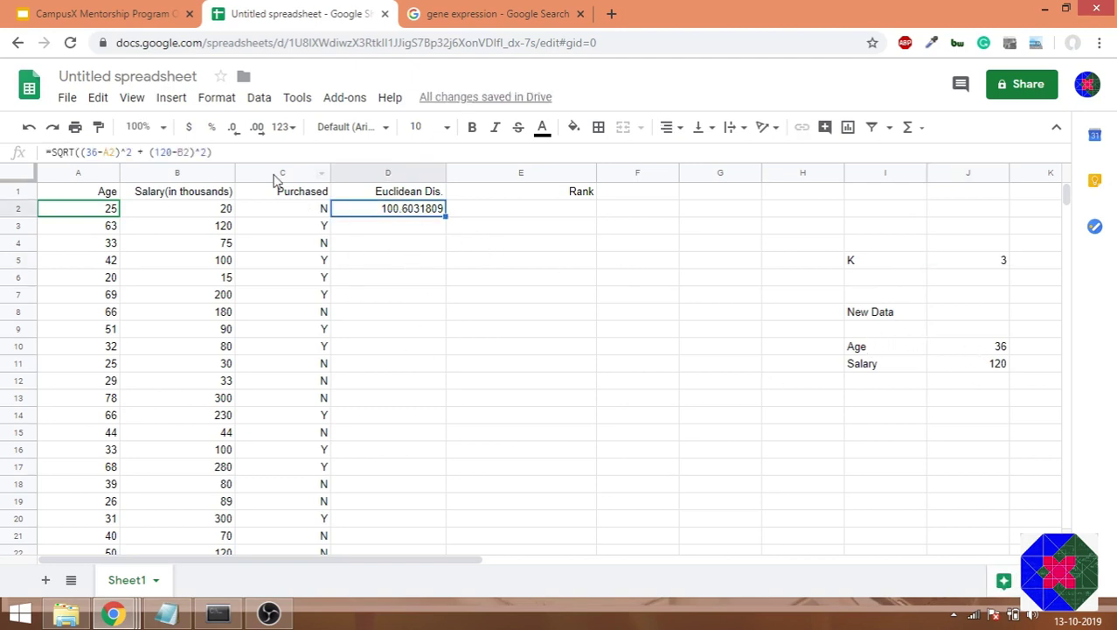
{"action": "left_click", "coordinate": [238, 153]}
{"action": "left_click_drag", "start_coordinate": [214, 153], "coordinate": [45, 154]}
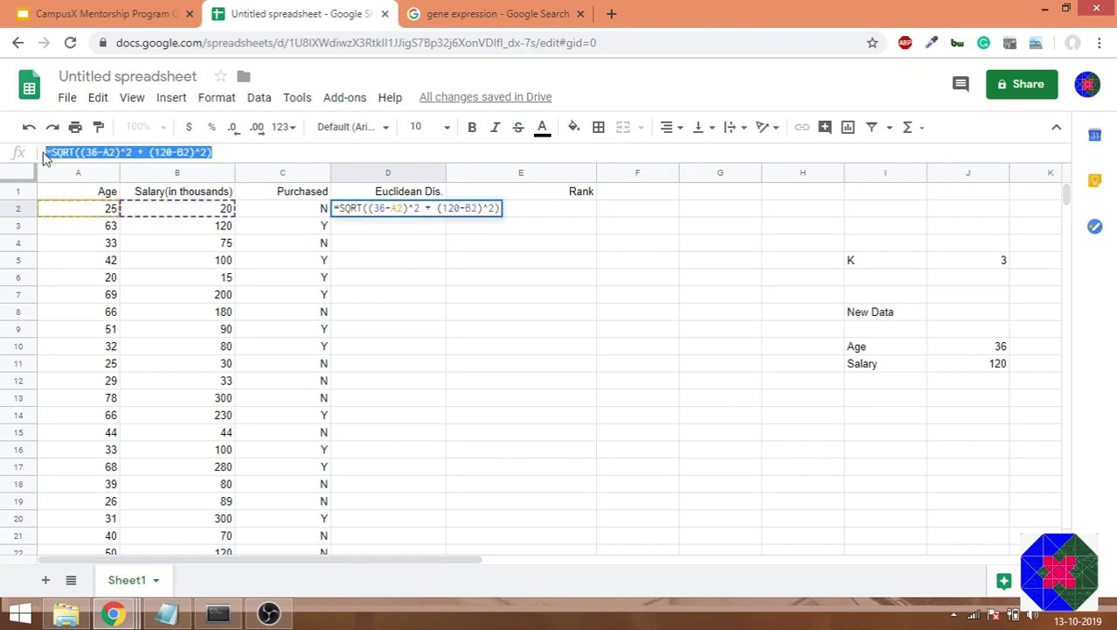
{"action": "left_click", "coordinate": [411, 242]}
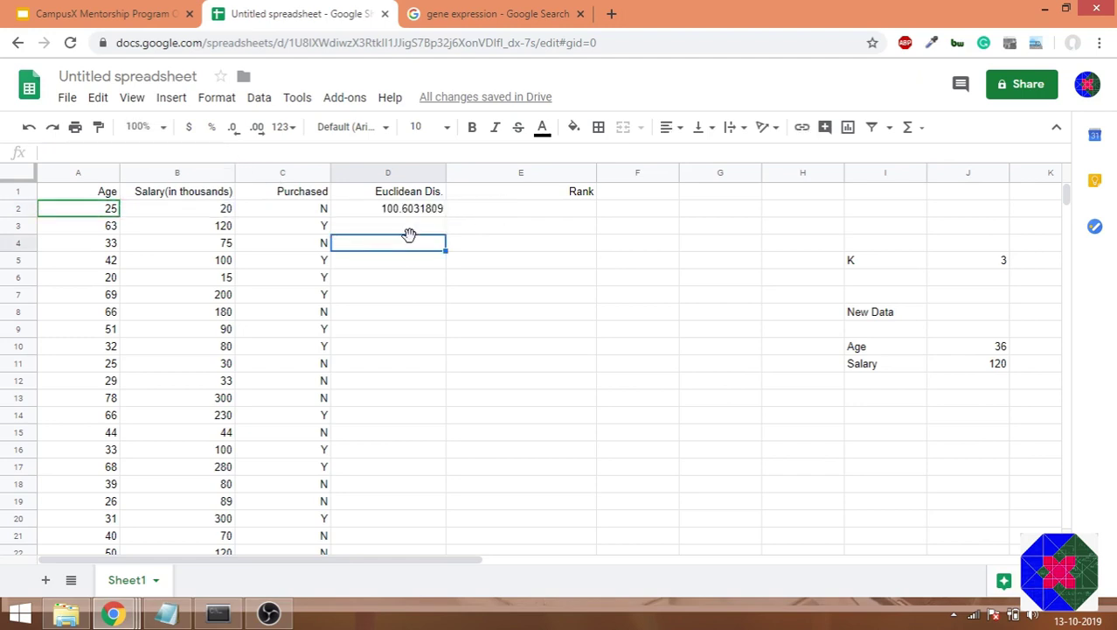
{"action": "left_click", "coordinate": [403, 215]}
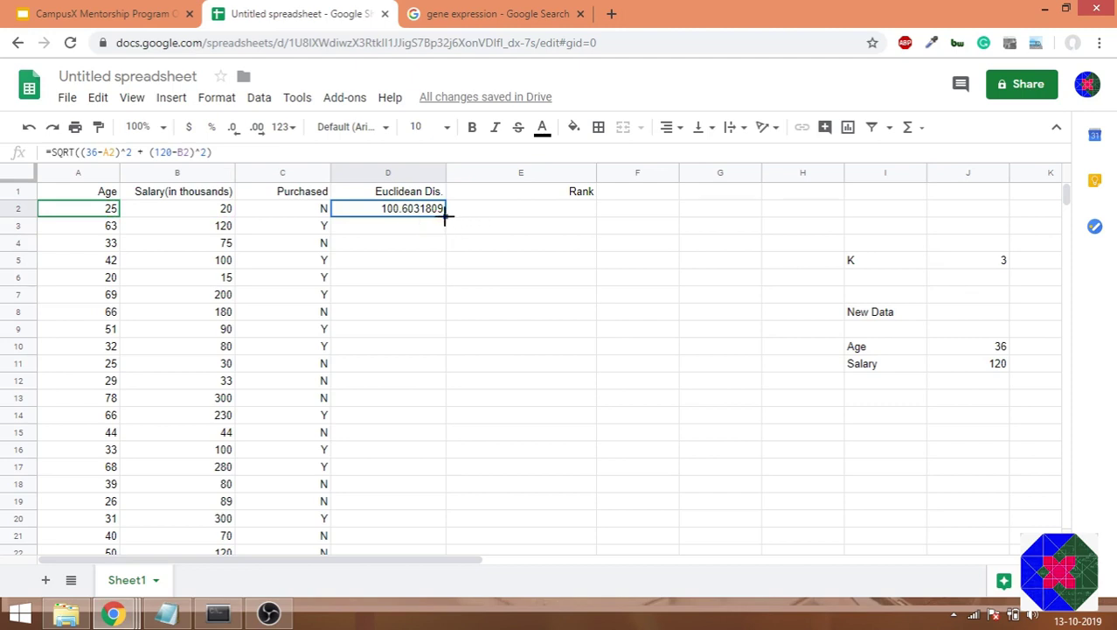
{"action": "left_click_drag", "start_coordinate": [446, 215], "coordinate": [429, 433]}
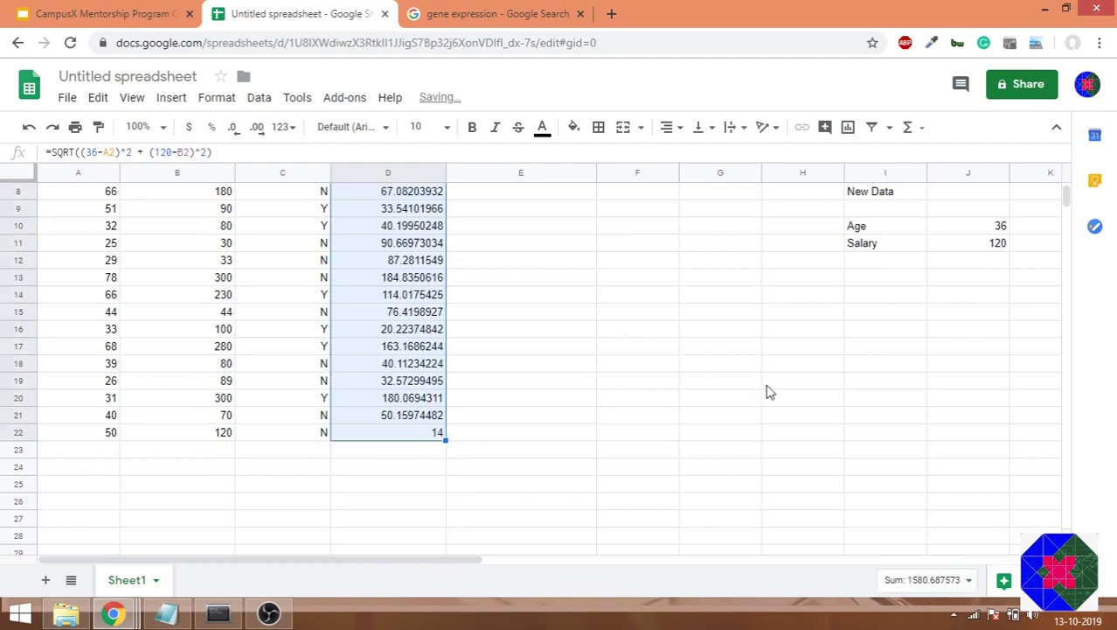
{"action": "left_click_drag", "start_coordinate": [1062, 193], "coordinate": [1061, 185]}
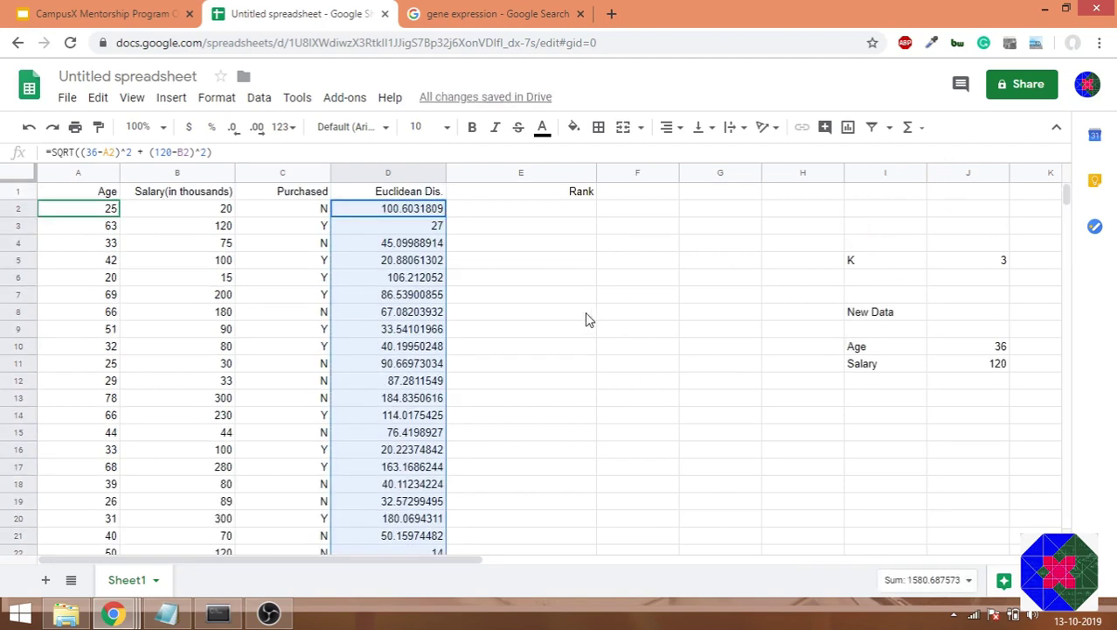
{"action": "left_click", "coordinate": [407, 313]}
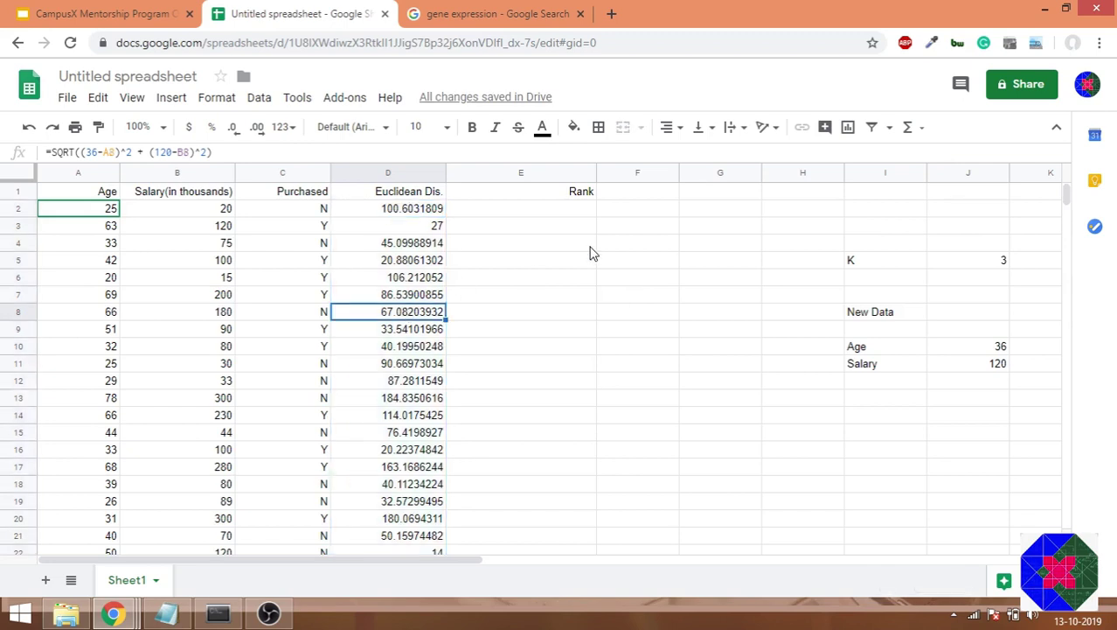
Enter N in E22 in the Rank column, the Purchased label of the record with the smallest distance
{"action": "left_click", "coordinate": [878, 262]}
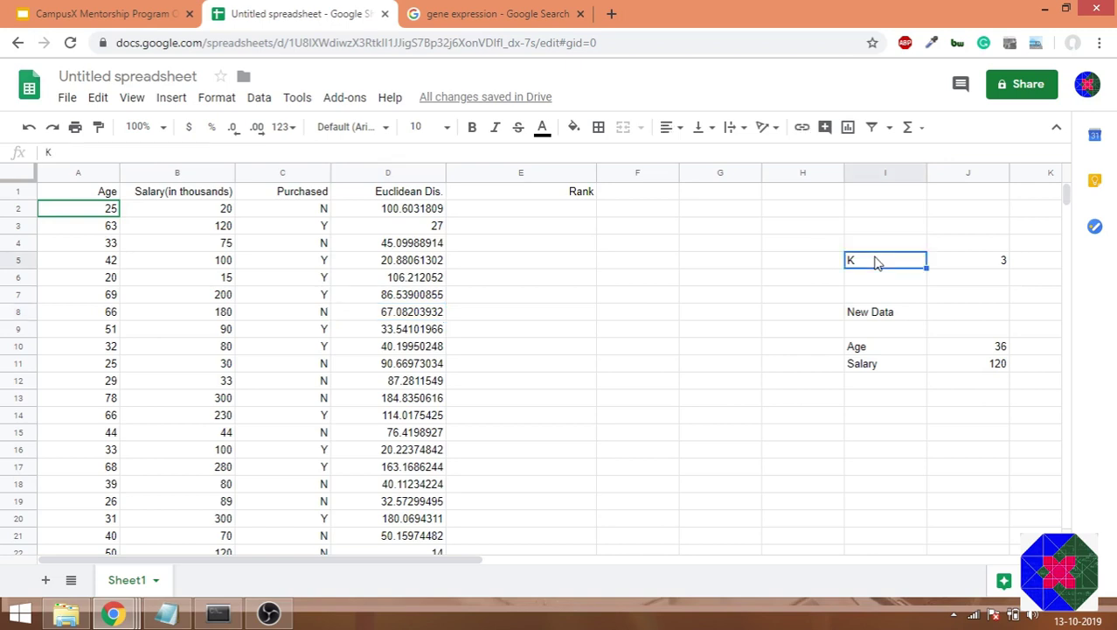
{"action": "key", "text": "shift+Right"}
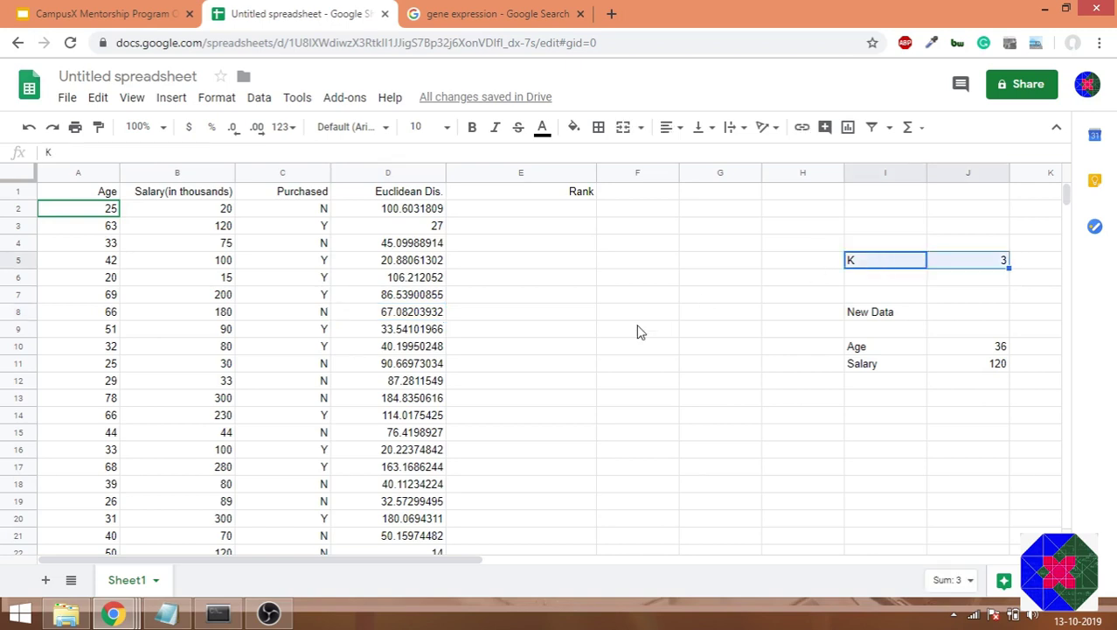
{"action": "left_click", "coordinate": [415, 228]}
{"action": "key", "text": "Down"}
{"action": "key", "text": "Down"}
{"action": "key", "text": "Down"}
{"action": "key", "text": "Down"}
{"action": "key", "text": "Down"}
{"action": "key", "text": "Down"}
{"action": "key", "text": "Down"}
{"action": "key", "text": "Down"}
{"action": "key", "text": "Down"}
{"action": "key", "text": "Down"}
{"action": "key", "text": "Down"}
{"action": "key", "text": "Down"}
{"action": "key", "text": "Down"}
{"action": "key", "text": "Down"}
{"action": "key", "text": "Down"}
{"action": "key", "text": "Down"}
{"action": "key", "text": "Down"}
{"action": "key", "text": "Down"}
{"action": "key", "text": "Down"}
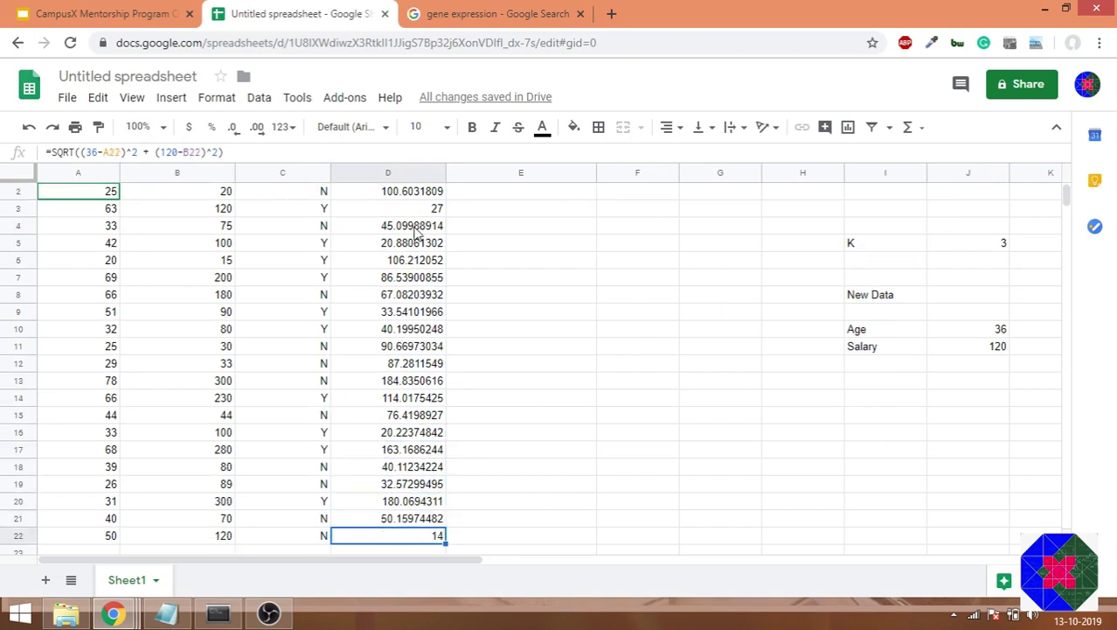
{"action": "key", "text": "Right"}
{"action": "type", "text": "N"}
Enter N in E16 in the Rank column, beside the second-smallest distance
{"action": "key", "text": "Left"}
{"action": "key", "text": "Up"}
{"action": "key", "text": "Up"}
{"action": "key", "text": "Up"}
{"action": "key", "text": "Up"}
{"action": "key", "text": "Up"}
{"action": "key", "text": "Up"}
{"action": "key", "text": "Right"}
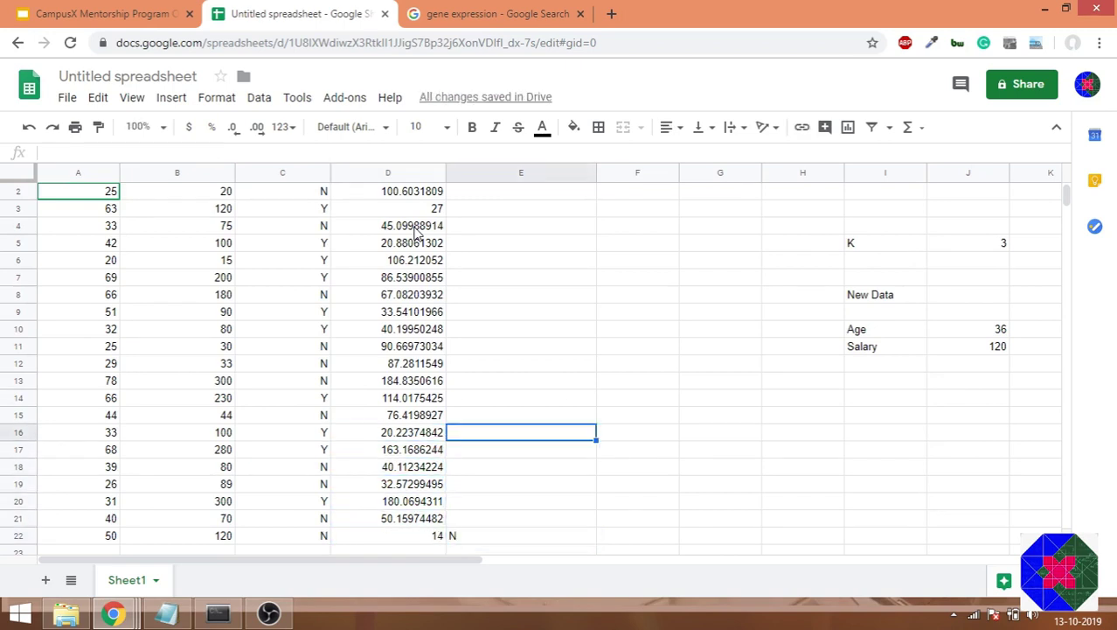
{"action": "type", "text": "N"}
{"action": "key", "text": "Left"}
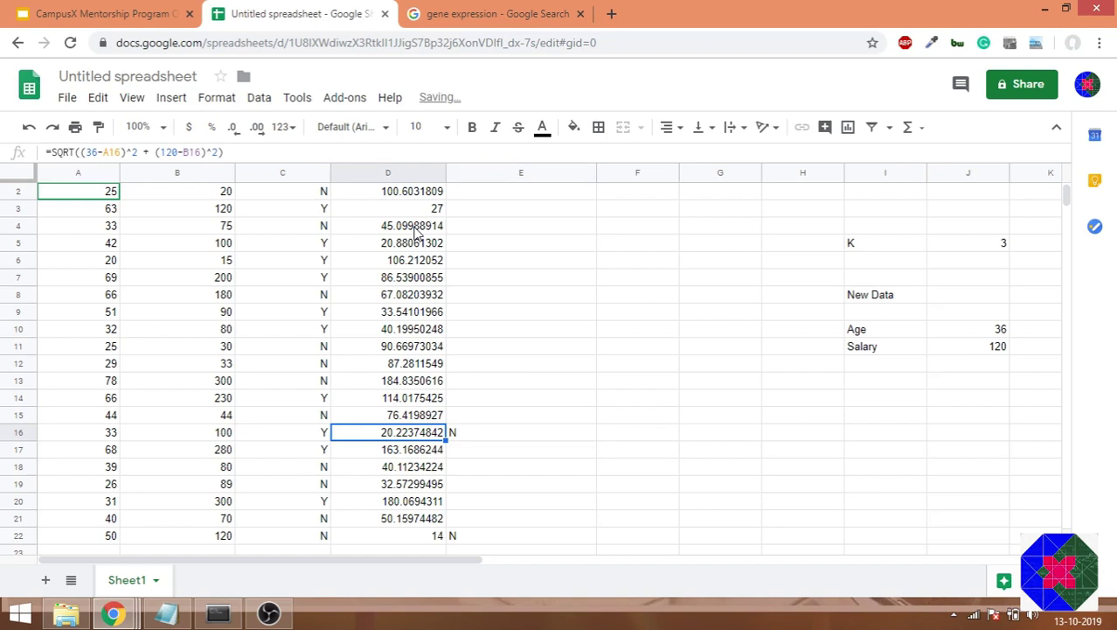
Correct the Rank entry in E16 to Y to match that record's Purchased label
{"action": "key", "text": "Up"}
{"action": "key", "text": "Up"}
{"action": "key", "text": "Up"}
{"action": "key", "text": "Up"}
{"action": "key", "text": "Up"}
{"action": "key", "text": "Up"}
{"action": "key", "text": "Up"}
{"action": "key", "text": "Up"}
{"action": "key", "text": "Up"}
{"action": "key", "text": "Up"}
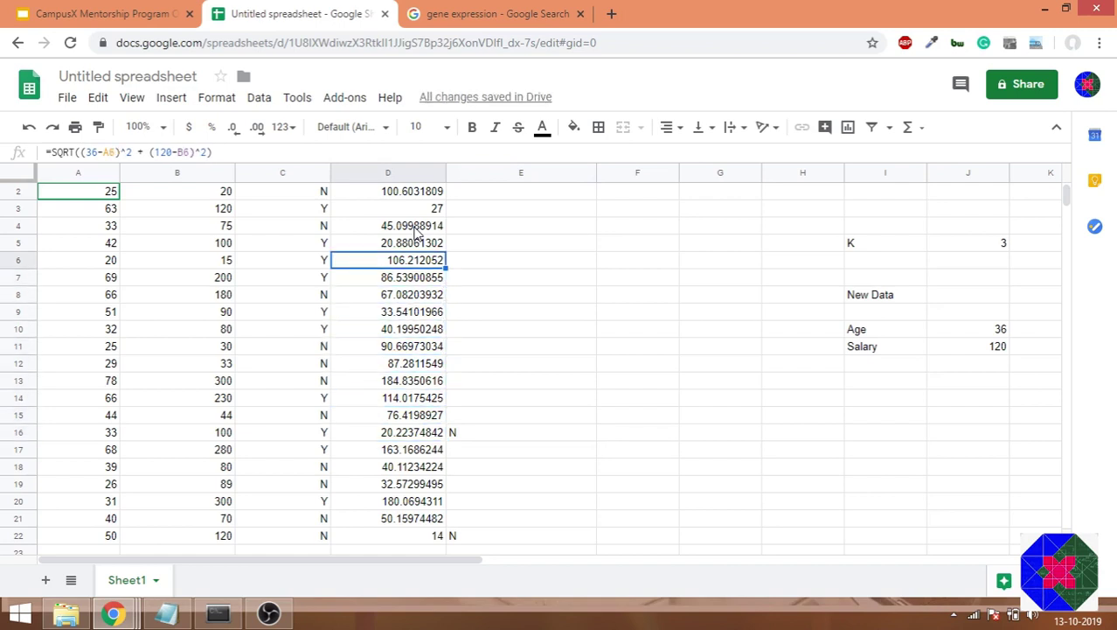
{"action": "key", "text": "Up"}
{"action": "key", "text": "Right"}
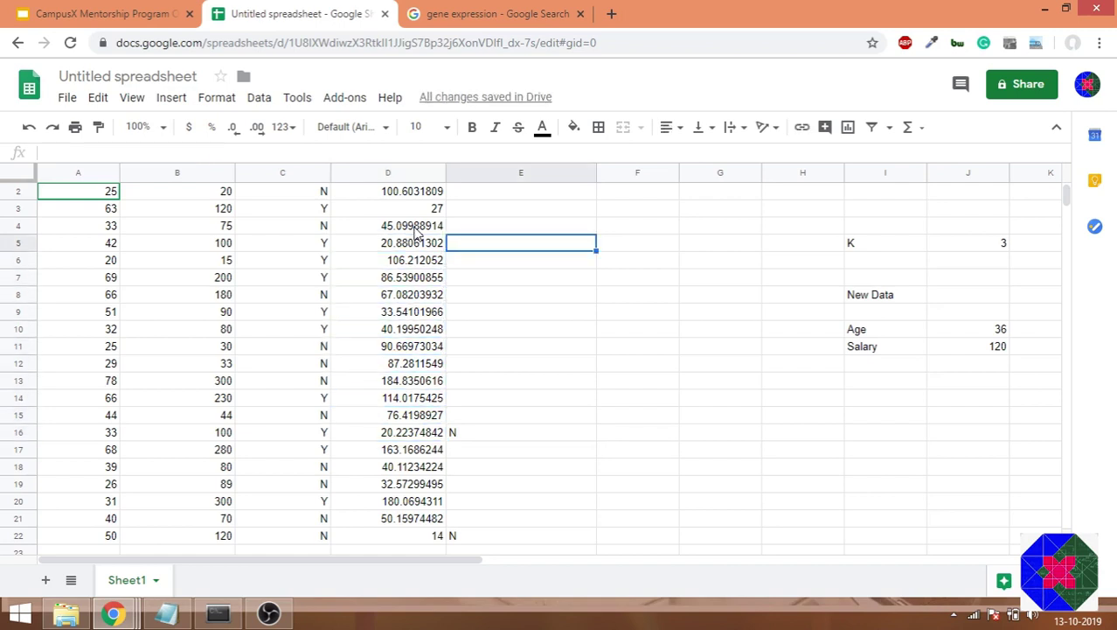
{"action": "key", "text": "Down"}
{"action": "key", "text": "Down"}
{"action": "key", "text": "Down"}
{"action": "key", "text": "Down"}
{"action": "key", "text": "Down"}
{"action": "key", "text": "Down"}
{"action": "key", "text": "Down"}
{"action": "key", "text": "Down"}
{"action": "key", "text": "Down"}
{"action": "key", "text": "Down"}
{"action": "key", "text": "Down"}
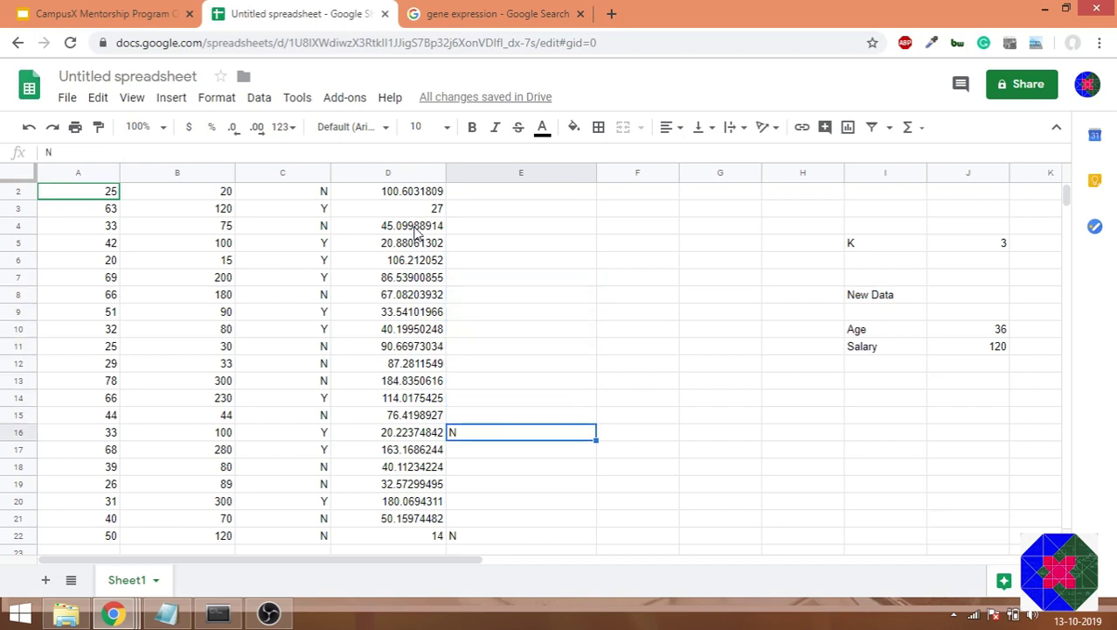
{"action": "type", "text": "Y"}
Enter Y in E5 in the Rank column for the third-nearest record, and check the three marked neighbours
{"action": "key", "text": "Left"}
{"action": "key", "text": "Up"}
{"action": "key", "text": "Up"}
{"action": "key", "text": "Up"}
{"action": "key", "text": "Up"}
{"action": "key", "text": "Up"}
{"action": "key", "text": "Up"}
{"action": "key", "text": "Up"}
{"action": "key", "text": "Up"}
{"action": "key", "text": "Up"}
{"action": "key", "text": "Up"}
{"action": "key", "text": "Up"}
{"action": "key", "text": "Right"}
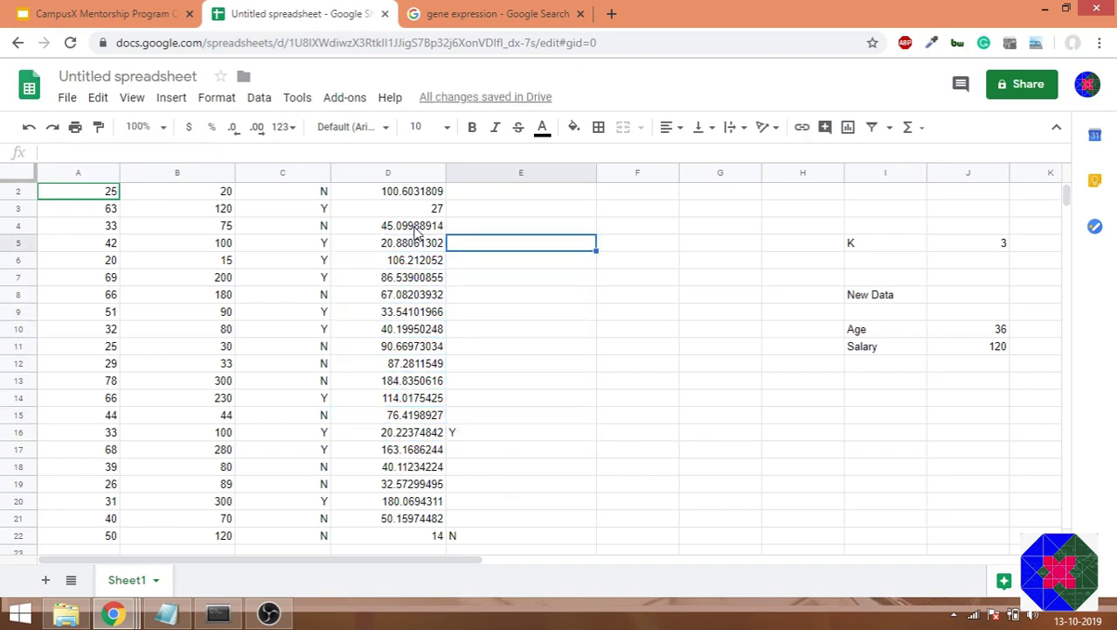
{"action": "type", "text": "Y"}
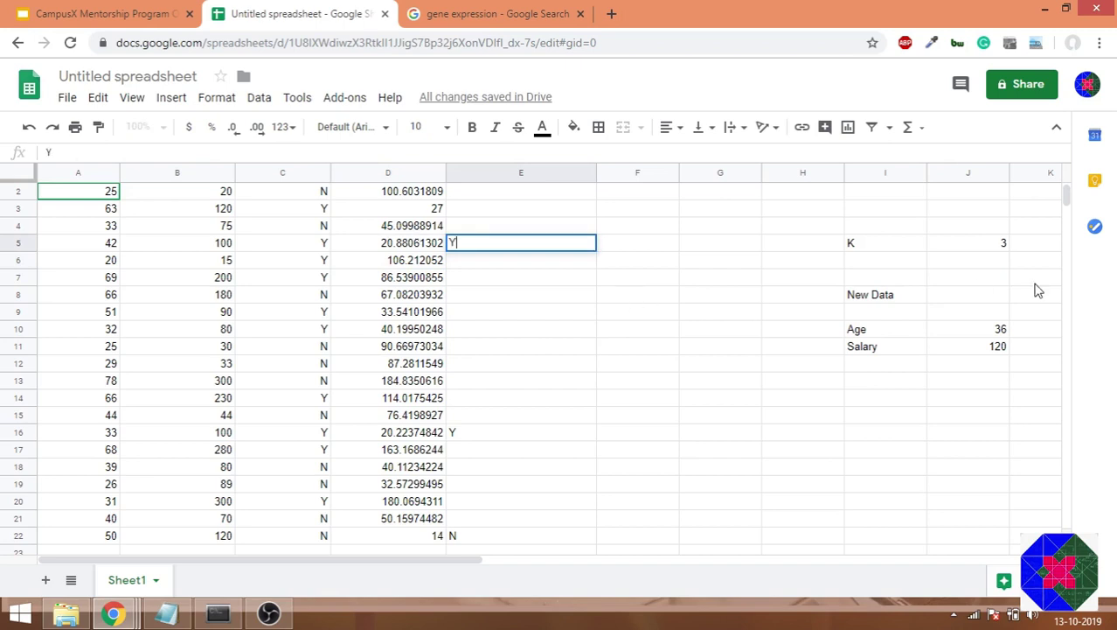
{"action": "left_click", "coordinate": [483, 436]}
{"action": "left_click", "coordinate": [511, 251]}
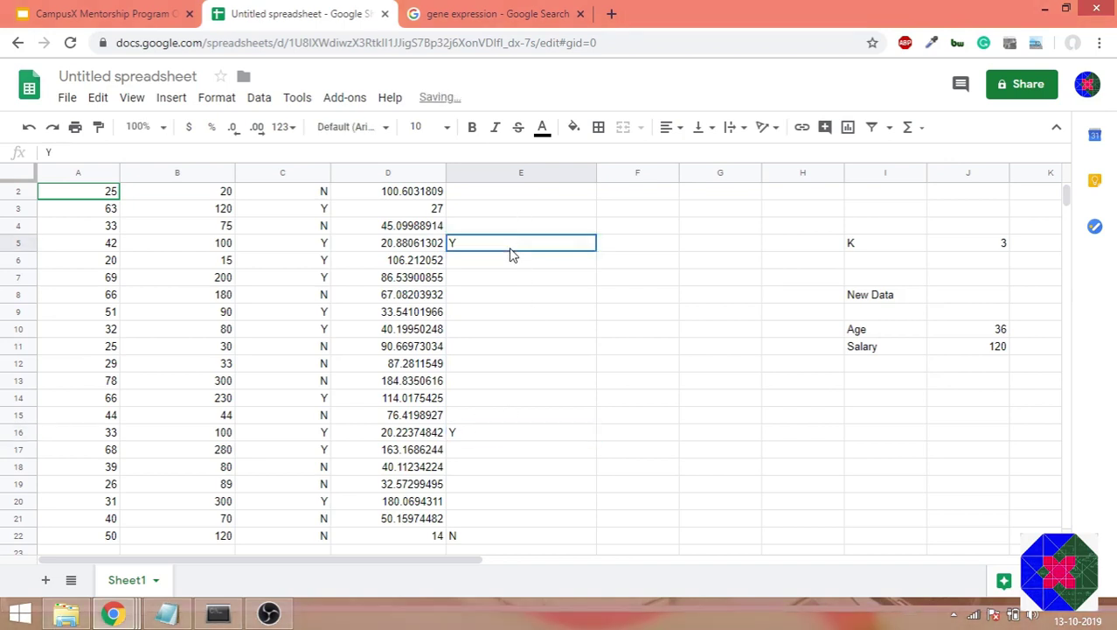
{"action": "left_click", "coordinate": [484, 437]}
{"action": "left_click", "coordinate": [490, 544]}
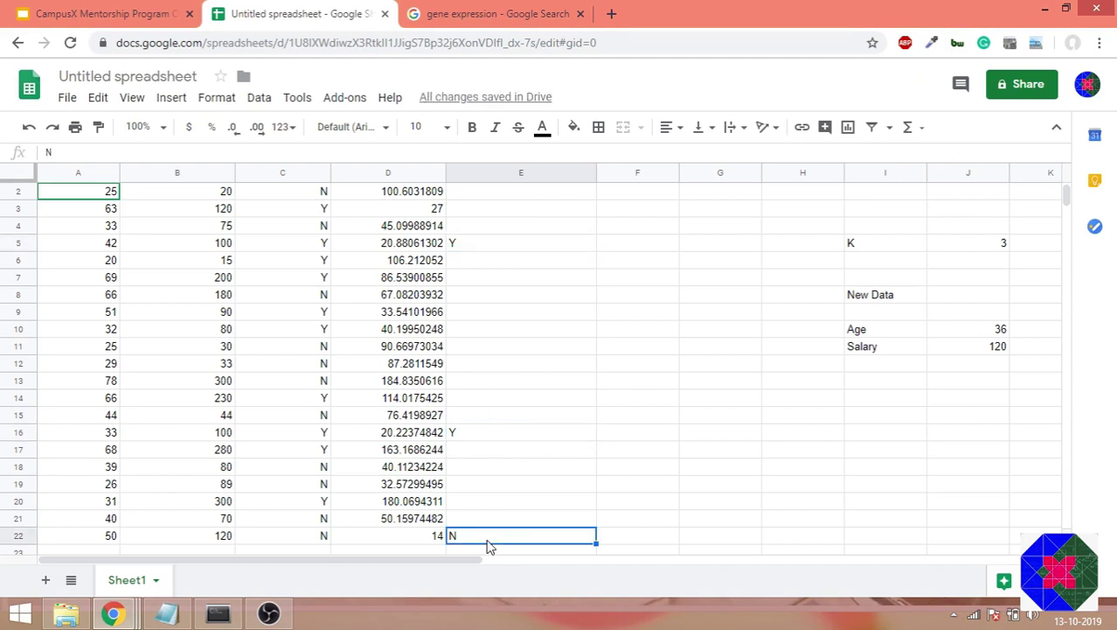
Enter the predicted label Y in J8 beside New Data, the majority label of the three nearest neighbours
{"action": "left_click", "coordinate": [959, 300]}
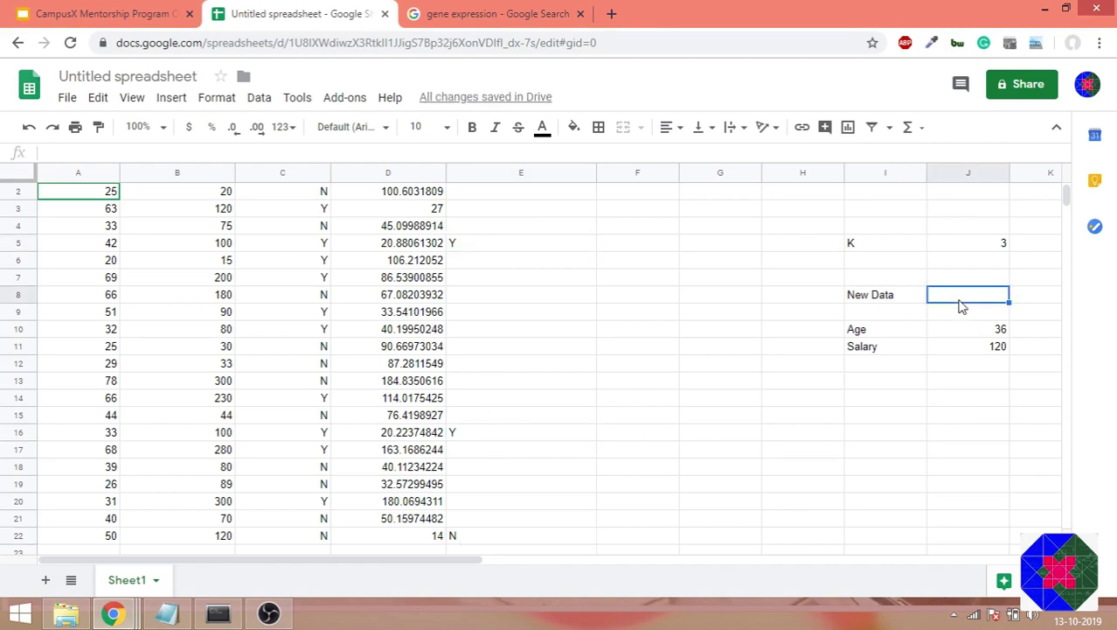
{"action": "type", "text": "Y"}
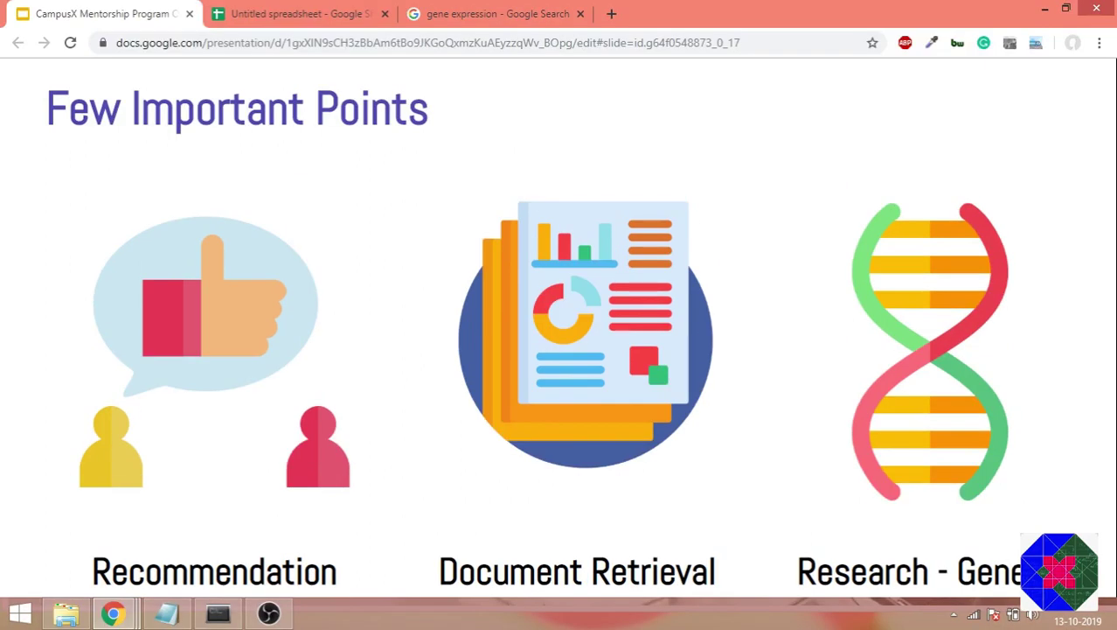
View the gene expression Google search results, and return to the CampusX Mentorship Program presentation
{"action": "left_click", "coordinate": [502, 7]}
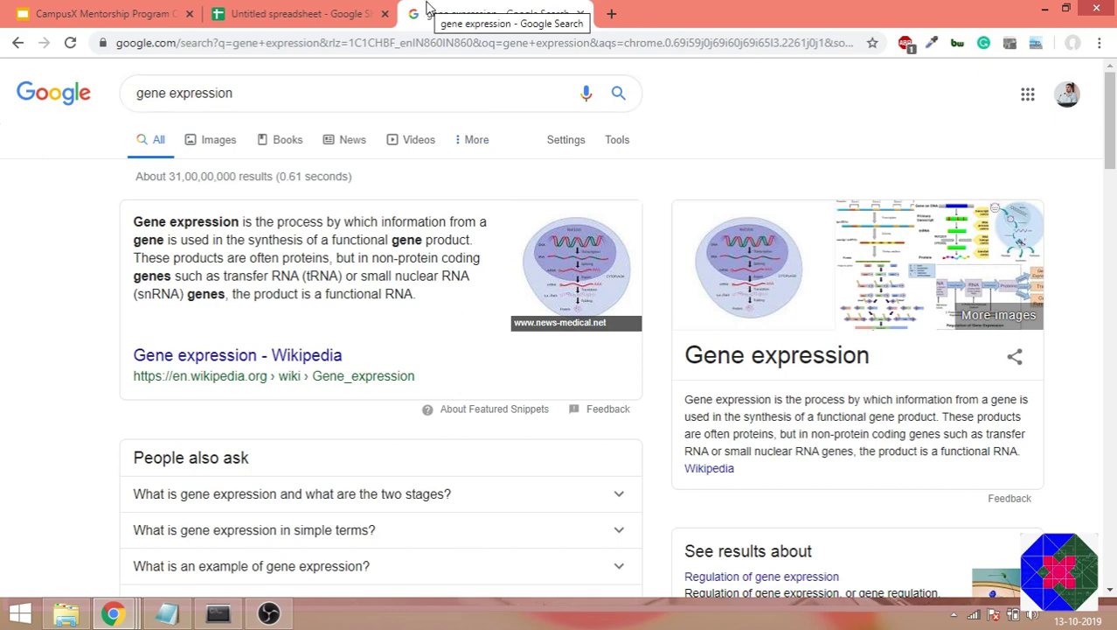
{"action": "left_click", "coordinate": [123, 11]}
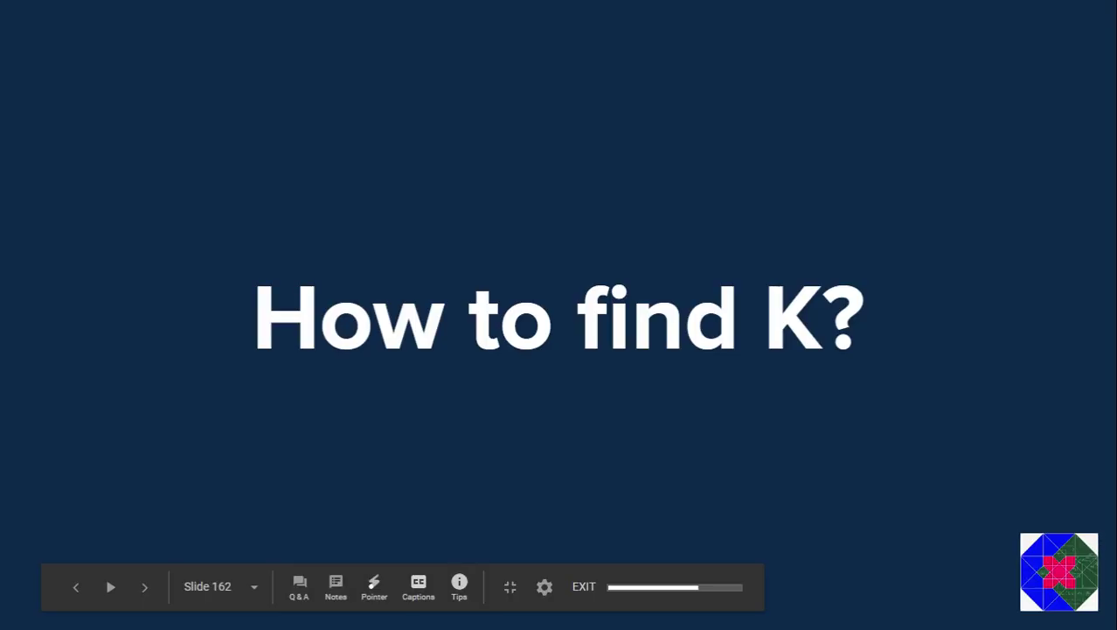